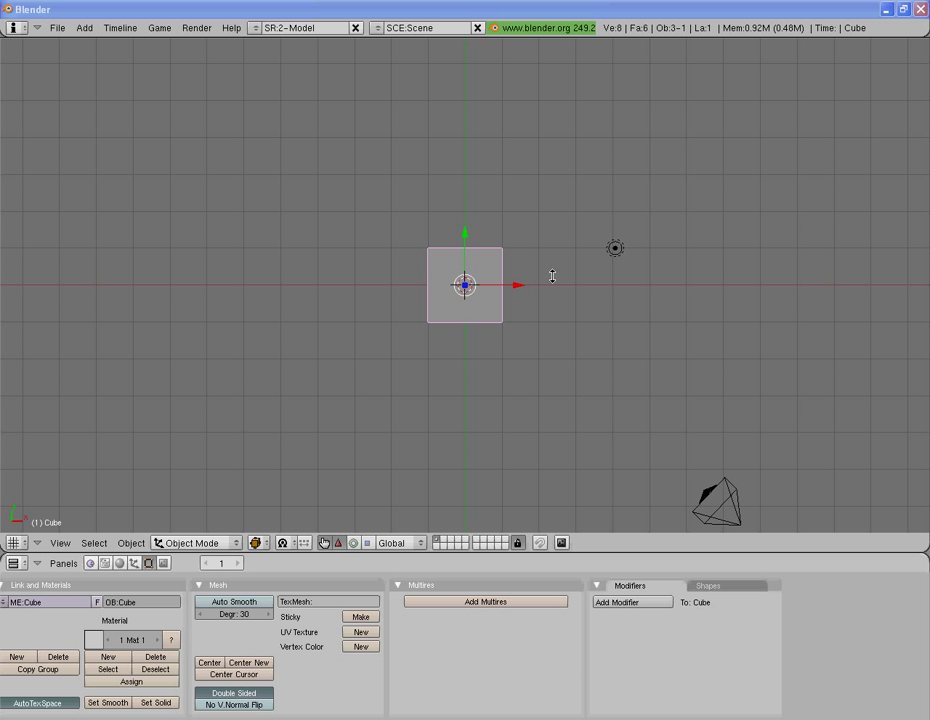
Maximize the 3D view and scale the default cube to about double size, ending in front view.
{"action": "left_click", "coordinate": [309, 505]}
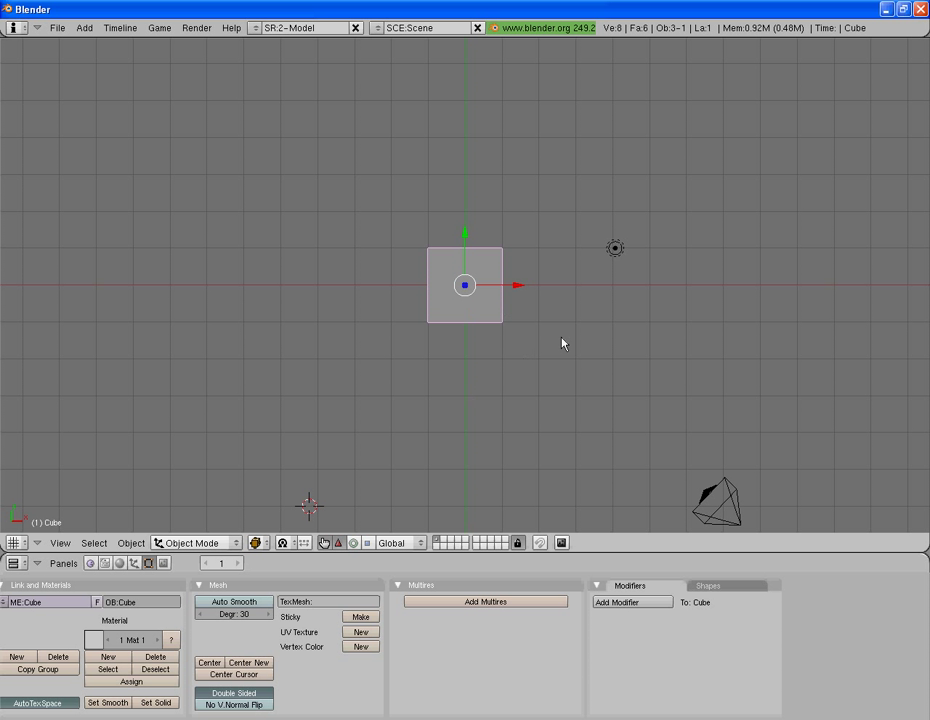
{"action": "key", "text": "ctrl+Up"}
{"action": "scroll", "coordinate": [481, 387], "scroll_direction": "up", "scroll_amount": 4}
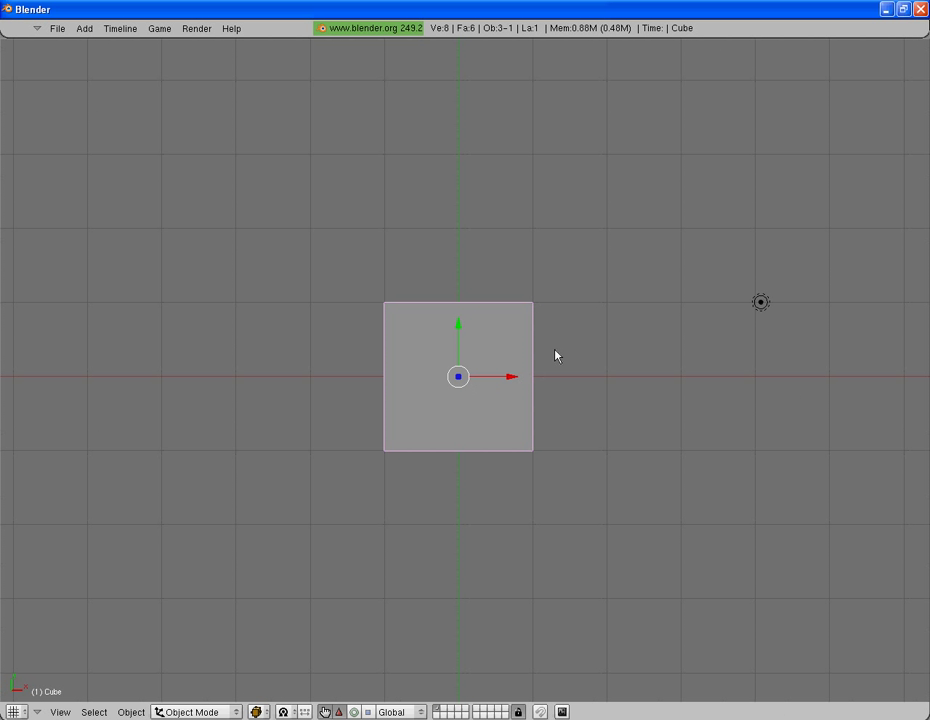
{"action": "key", "text": "s"}
{"action": "left_click", "coordinate": [628, 376]}
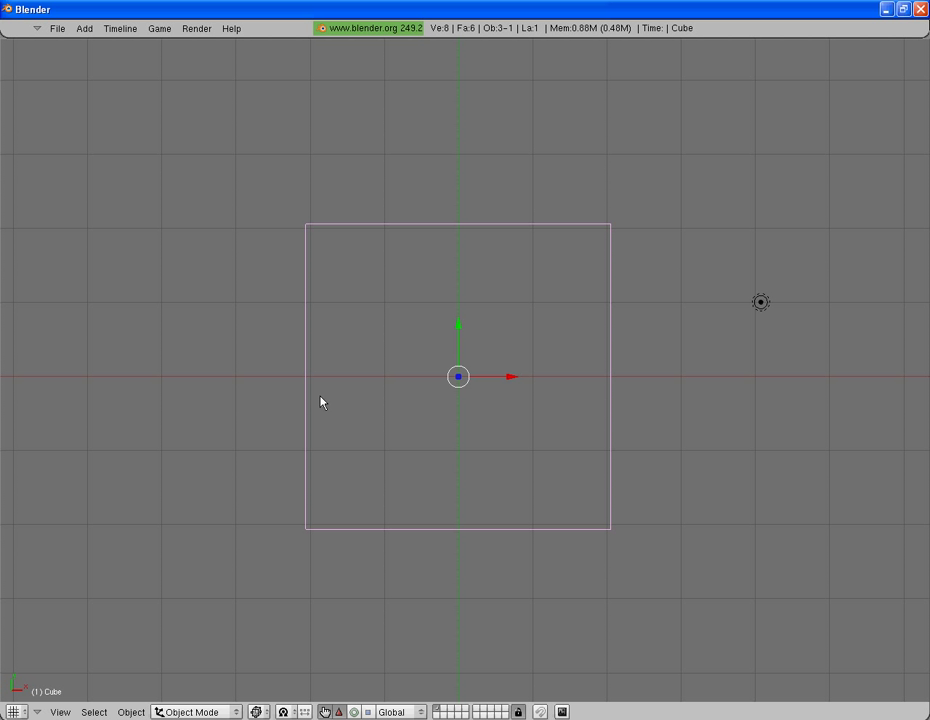
{"action": "middle_click_drag", "start_coordinate": [321, 402], "coordinate": [426, 461]}
{"action": "key", "text": "KP_1"}
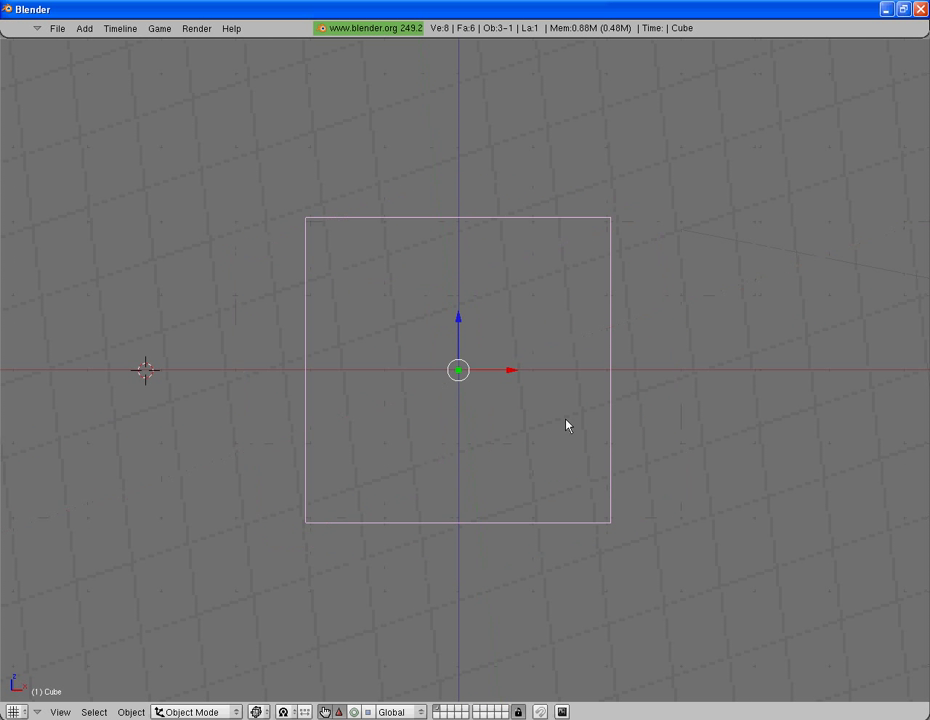
Duplicate the cube in place and shrink the copy to sit inside the large cube.
{"action": "key", "text": "shift+d"}
{"action": "key", "text": "Escape"}
{"action": "key", "text": "s"}
{"action": "left_click", "coordinate": [638, 391]}
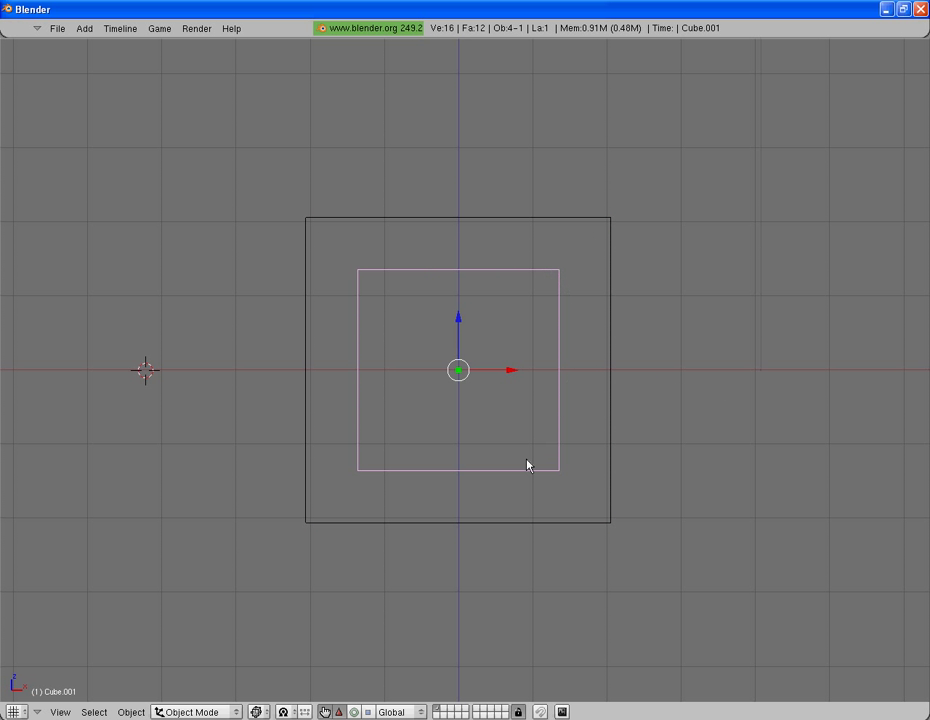
{"action": "middle_click_drag", "start_coordinate": [378, 376], "coordinate": [560, 365]}
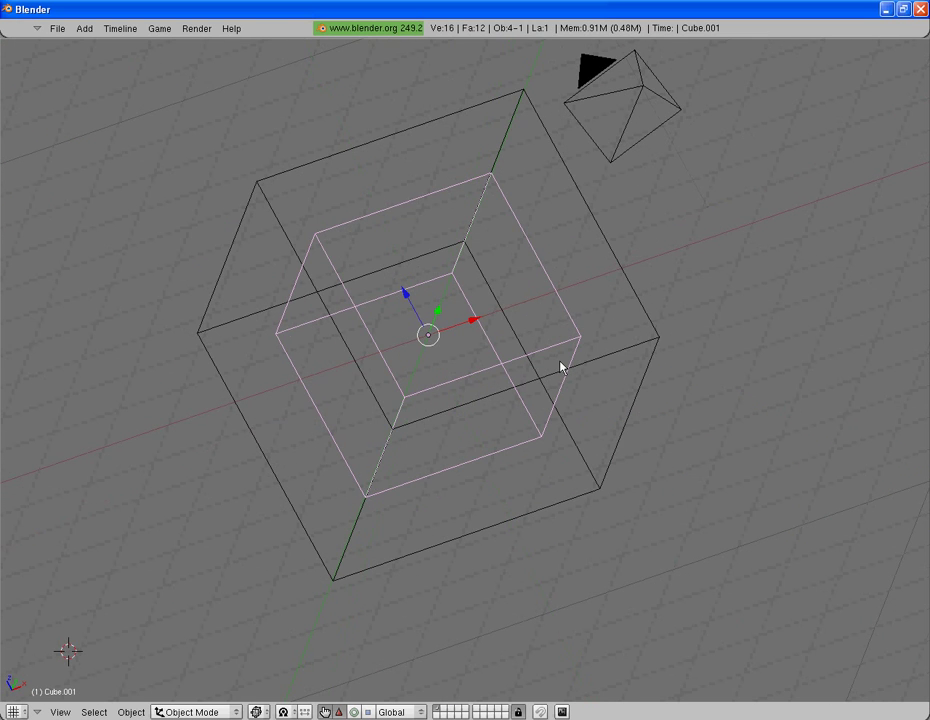
{"action": "key", "text": "KP_1"}
Adjust Cube.001 to a smaller final size and restore the normal window layout.
{"action": "right_click", "coordinate": [602, 172]}
{"action": "key", "text": "s"}
{"action": "right_click", "coordinate": [838, 262]}
{"action": "right_click", "coordinate": [555, 277]}
{"action": "key", "text": "s"}
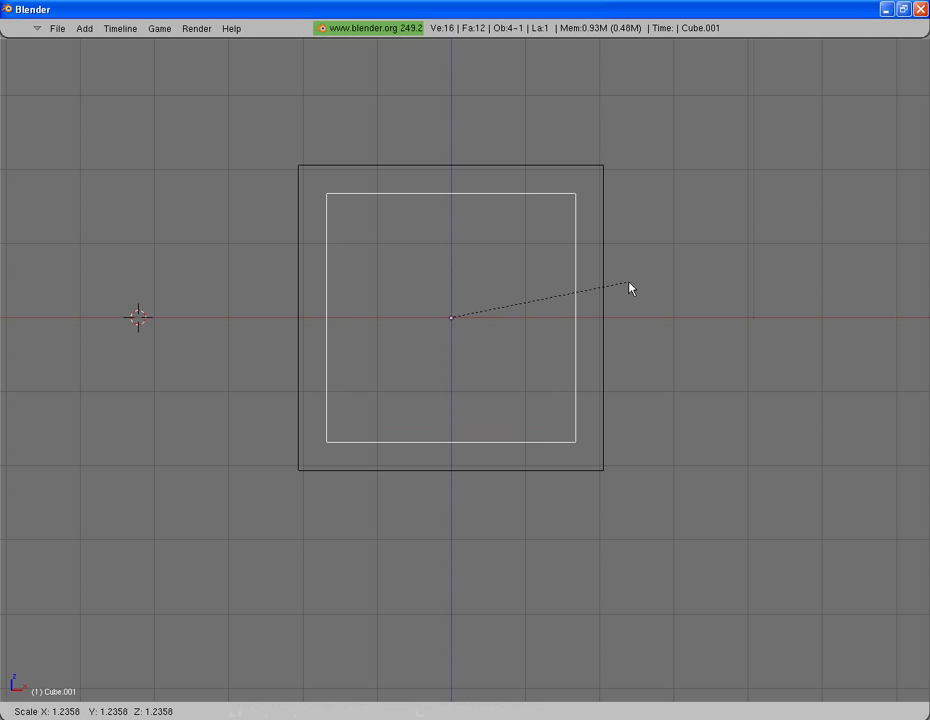
{"action": "left_click", "coordinate": [634, 289]}
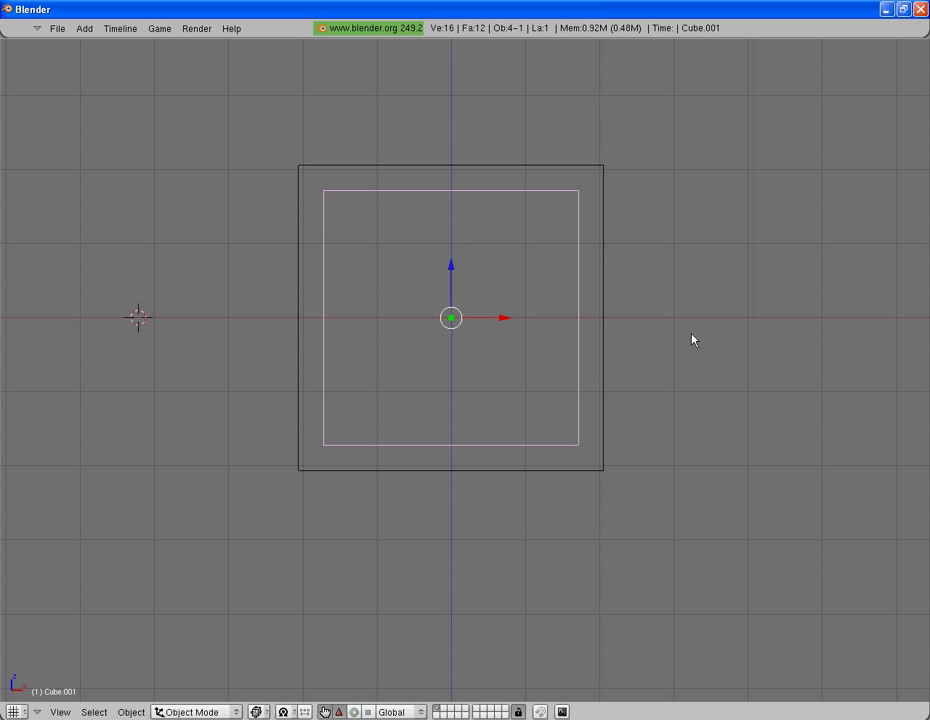
{"action": "key", "text": "s"}
{"action": "left_click", "coordinate": [641, 322]}
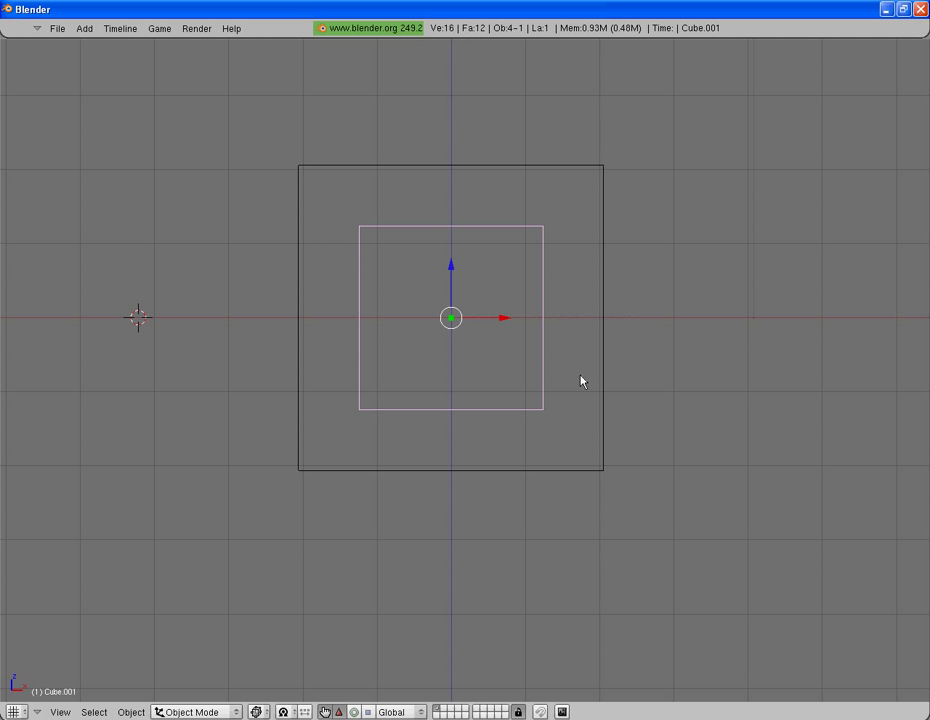
{"action": "key", "text": "ctrl+Up"}
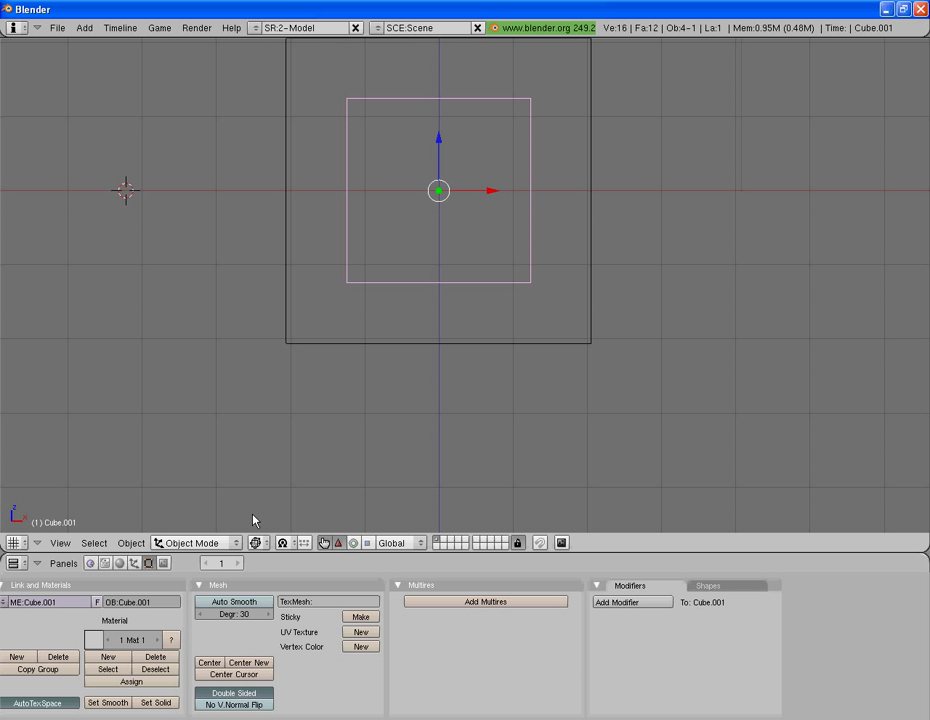
In the Physics settings, enable Fluid on the outer cube and set it as Domain.
{"action": "left_click", "coordinate": [134, 563]}
{"action": "left_click", "coordinate": [207, 564]}
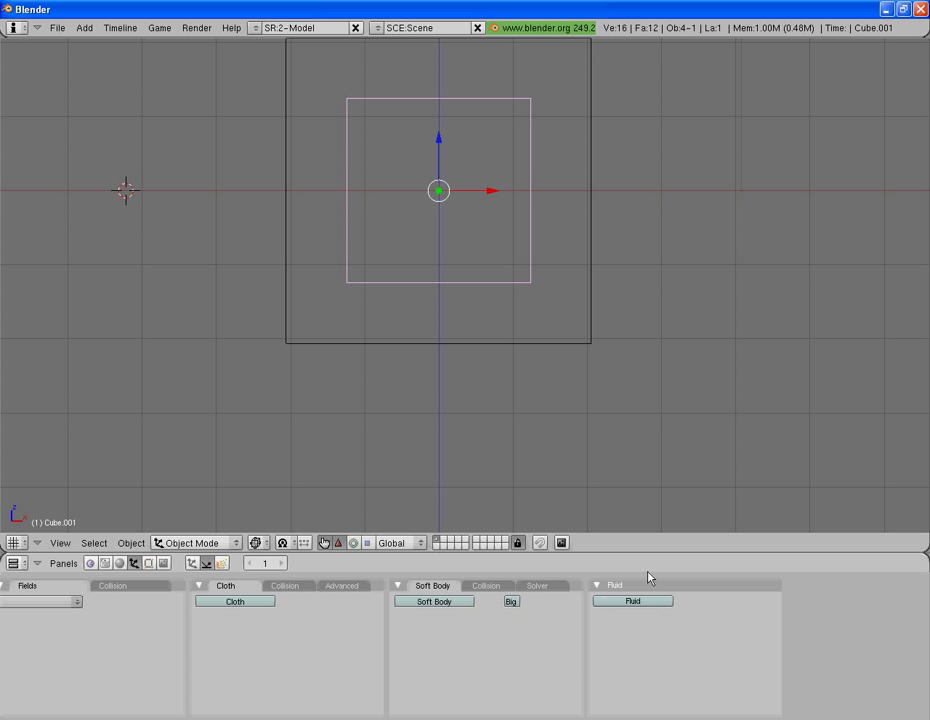
{"action": "middle_click_drag", "start_coordinate": [504, 272], "coordinate": [444, 361], "text": "shift"}
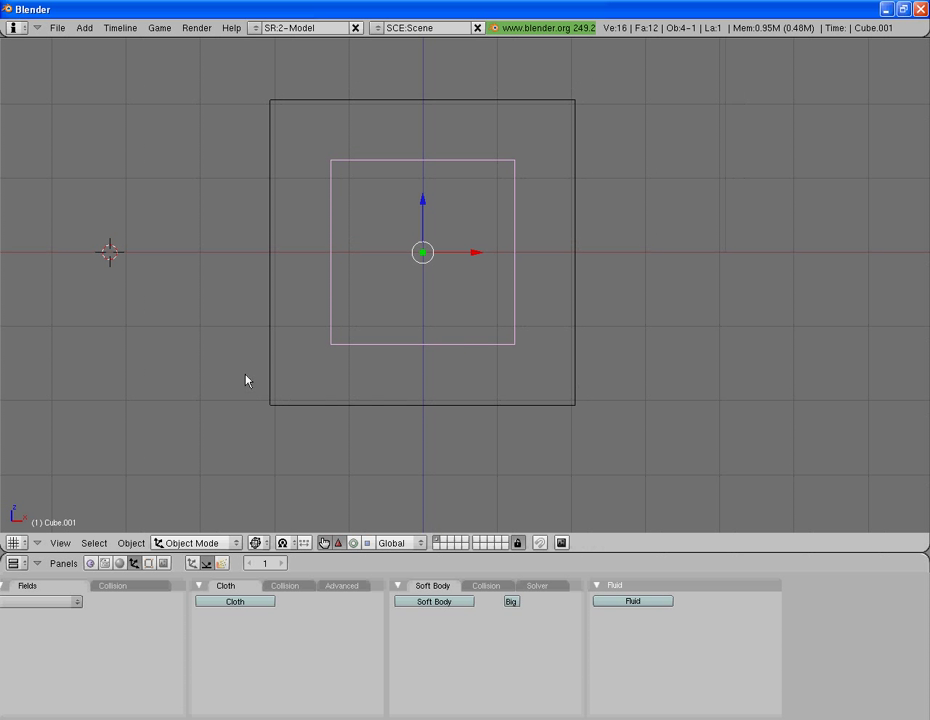
{"action": "right_click", "coordinate": [578, 270]}
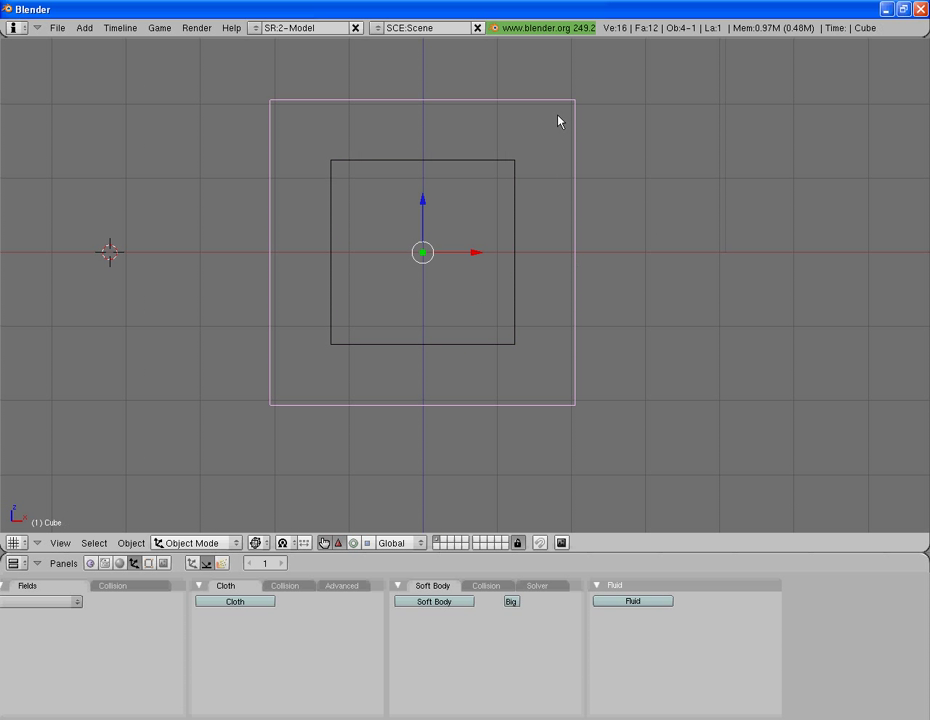
{"action": "left_click", "coordinate": [634, 601]}
{"action": "left_click", "coordinate": [670, 615]}
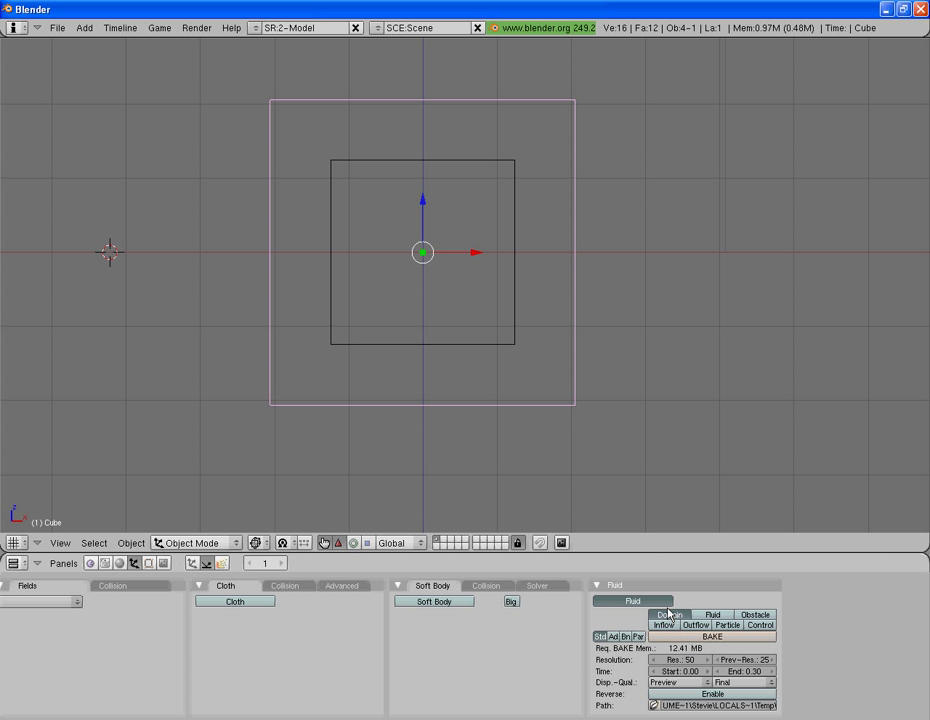
Enable Fluid on Cube.001 as the Fluid type, then reselect the outer domain cube.
{"action": "right_click", "coordinate": [515, 318]}
{"action": "left_click", "coordinate": [648, 602]}
{"action": "left_click", "coordinate": [713, 615]}
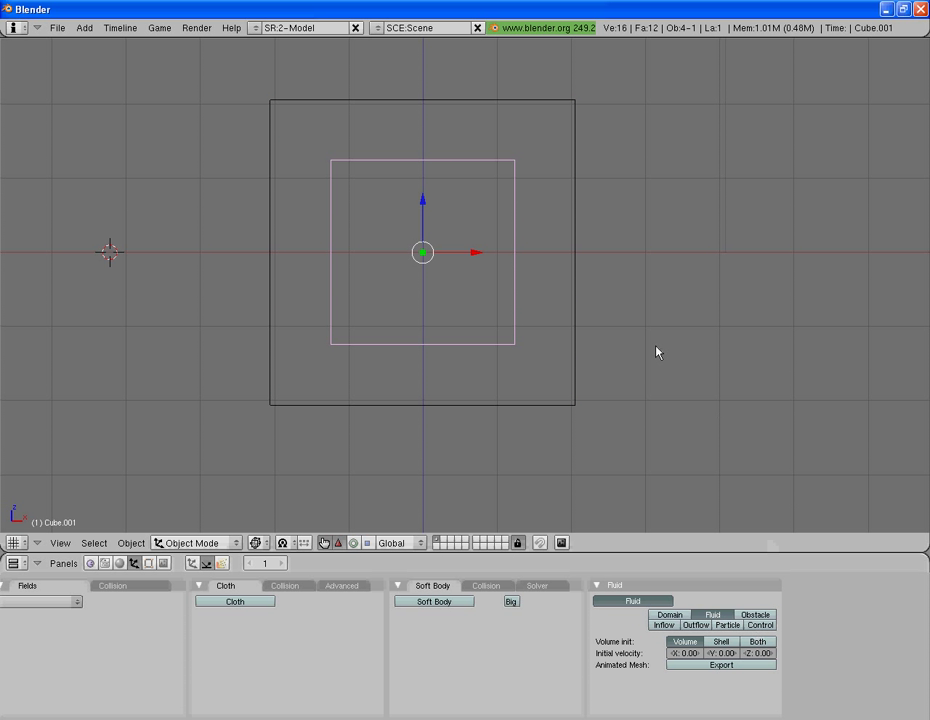
{"action": "right_click", "coordinate": [576, 353]}
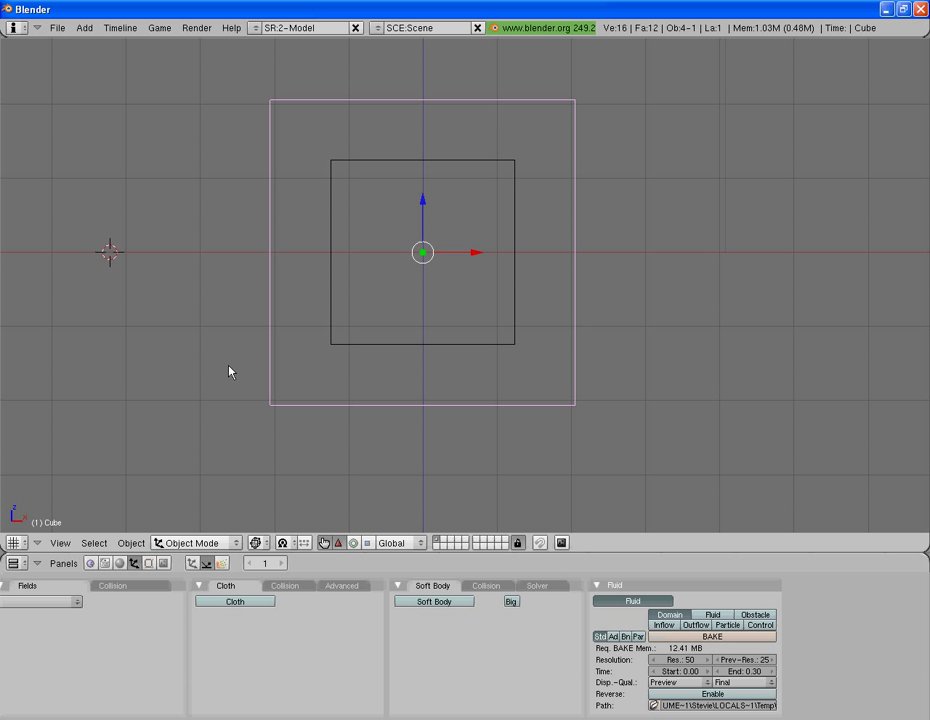
Start the fluid bake and let it run to about frame 84 of 250.
{"action": "left_click", "coordinate": [679, 638]}
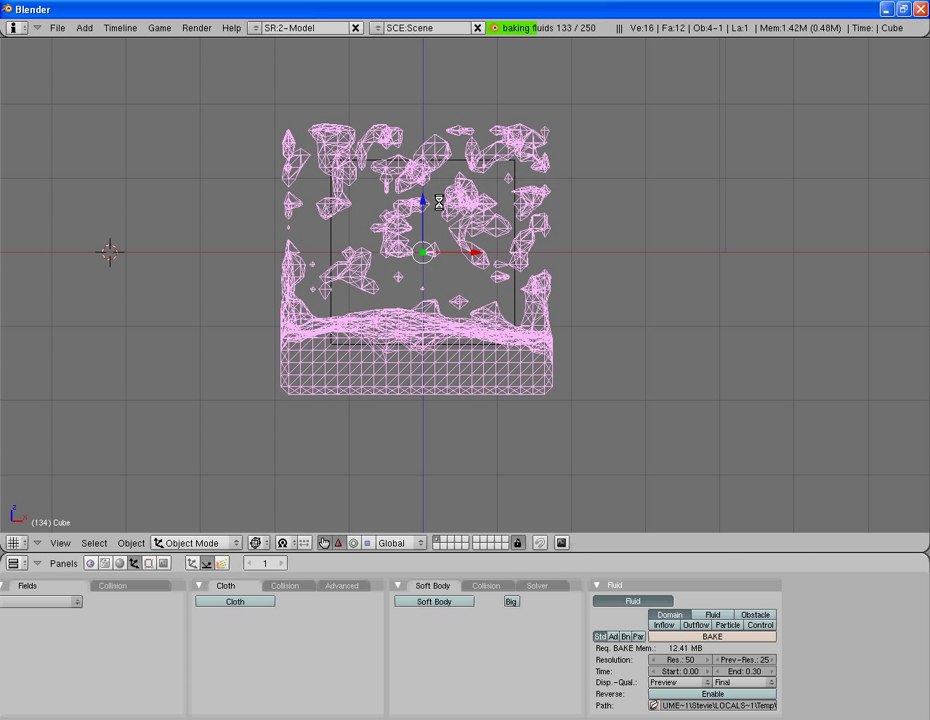
Stop the bake at frame 133, play the splash in solid shading, and stop at frame 44.
{"action": "key", "text": "Escape"}
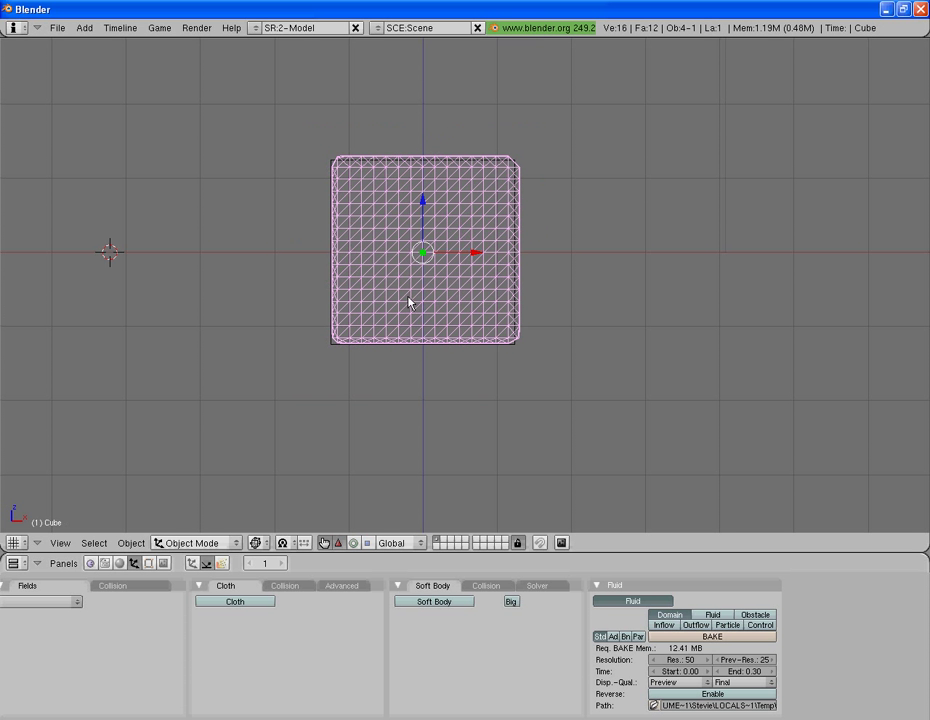
{"action": "middle_click_drag", "start_coordinate": [424, 252], "coordinate": [466, 312]}
{"action": "key", "text": "alt+a"}
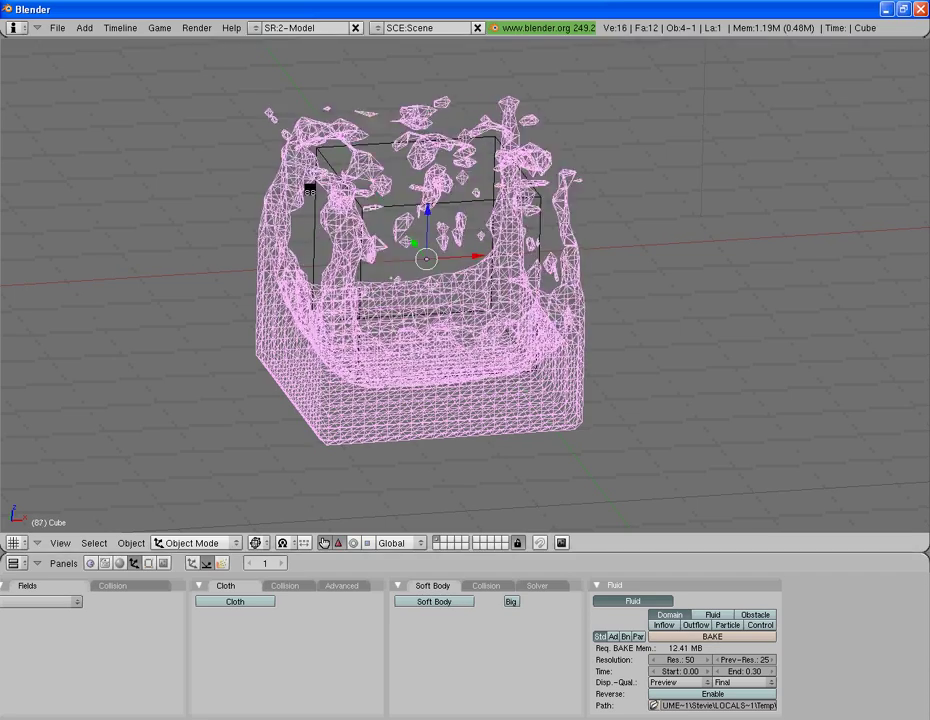
{"action": "key", "text": "Escape"}
{"action": "key", "text": "alt+a"}
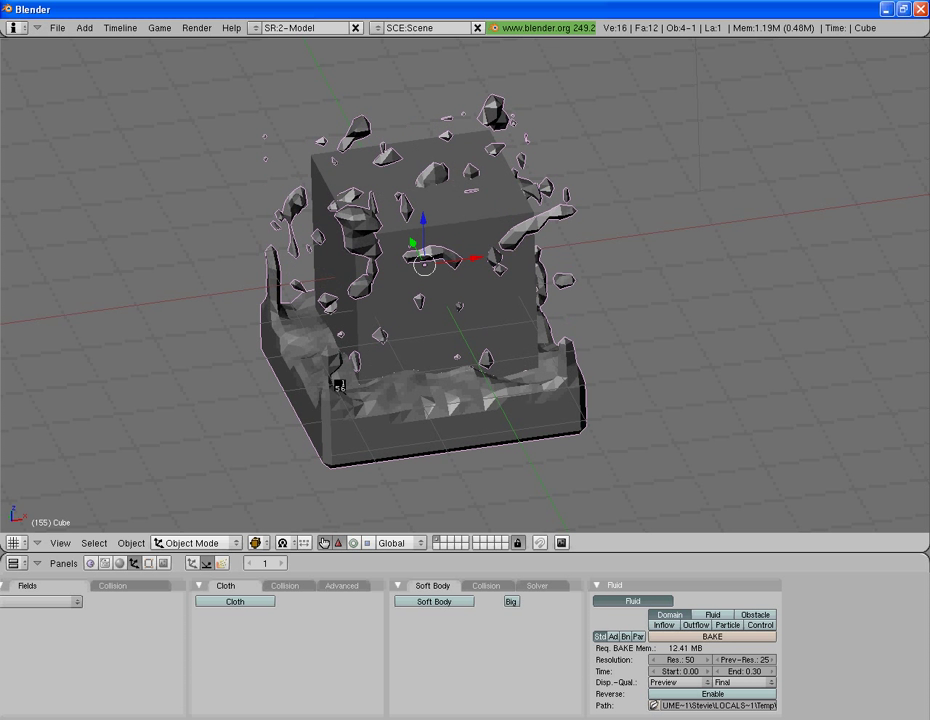
{"action": "key", "text": "Escape"}
{"action": "key", "text": "alt+a"}
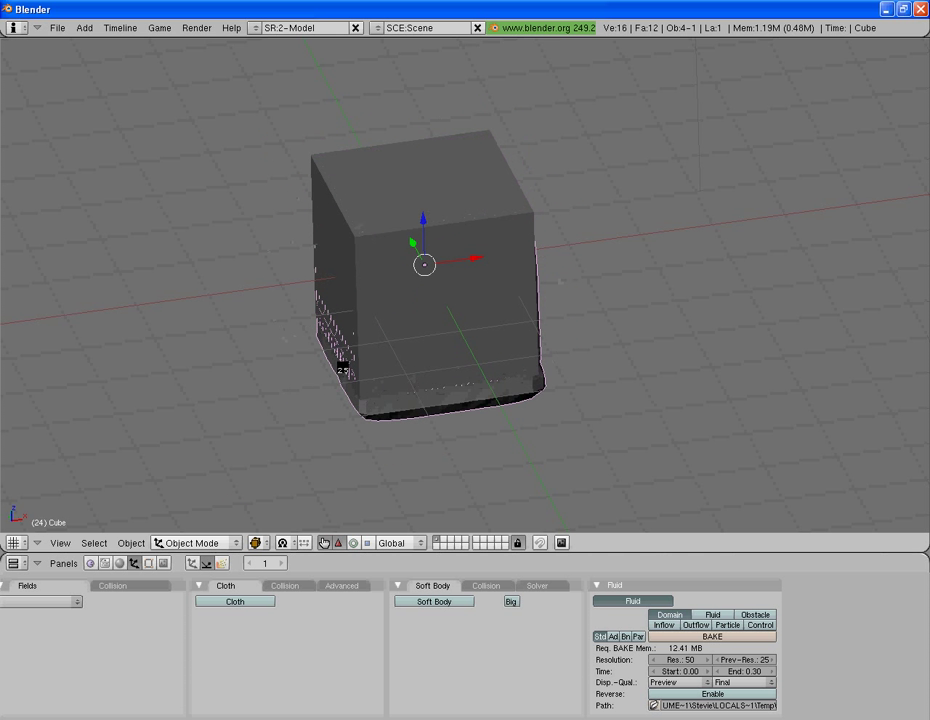
{"action": "key", "text": "Escape"}
{"action": "key", "text": "alt+a"}
{"action": "key", "text": "Left"}
{"action": "key", "text": "Left"}
{"action": "key", "text": "Left"}
{"action": "key", "text": "Left"}
{"action": "key", "text": "Left"}
{"action": "key", "text": "Left"}
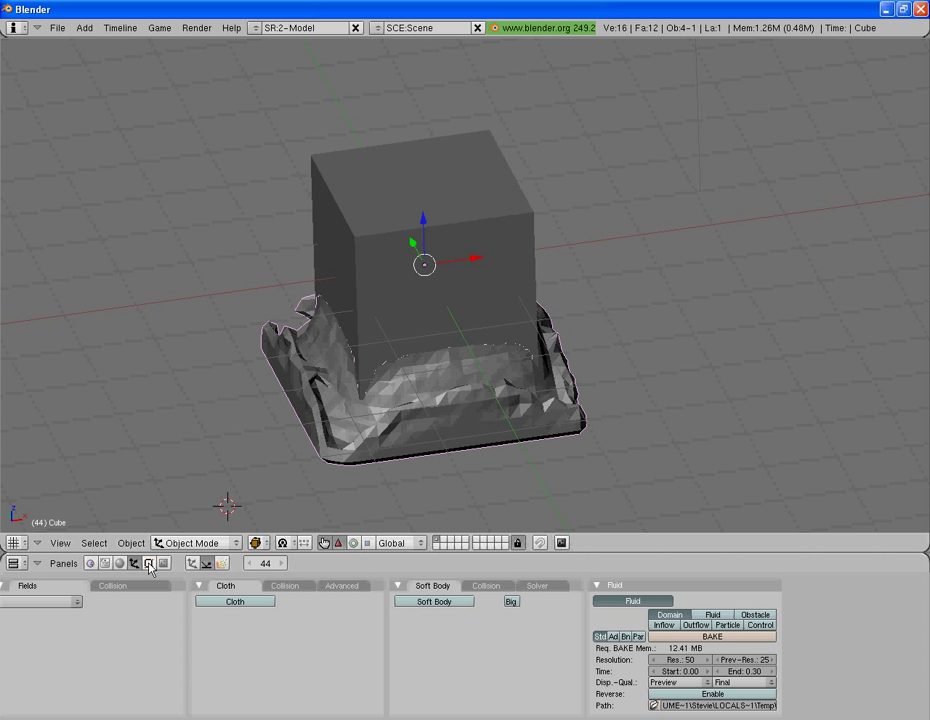
Apply Set Smooth to the fluid mesh and preview the animation.
{"action": "left_click", "coordinate": [148, 563]}
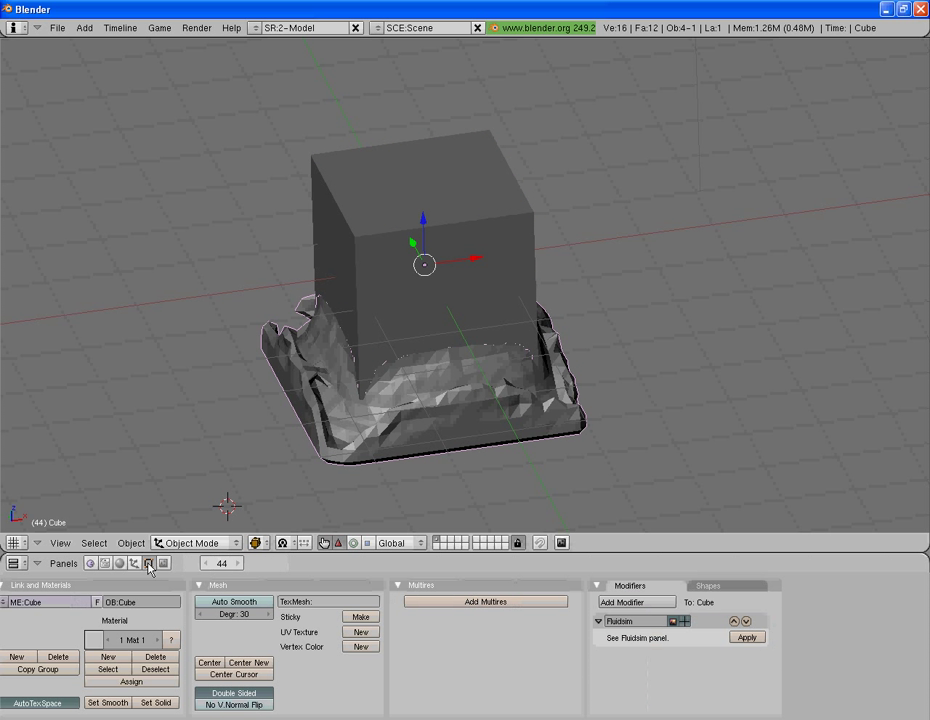
{"action": "left_click", "coordinate": [109, 703]}
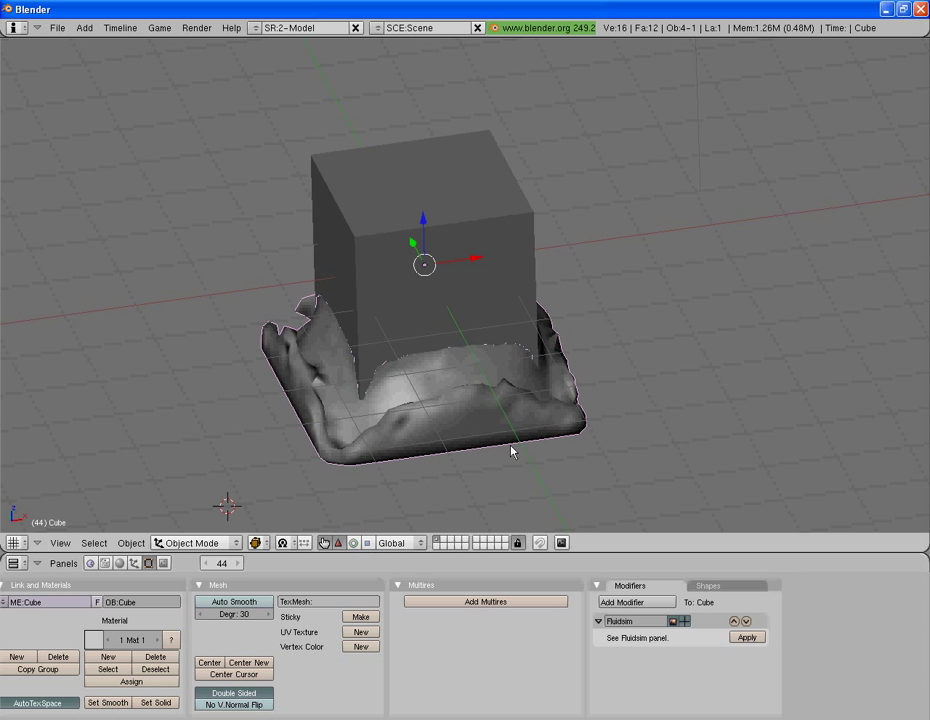
{"action": "key", "text": "Right"}
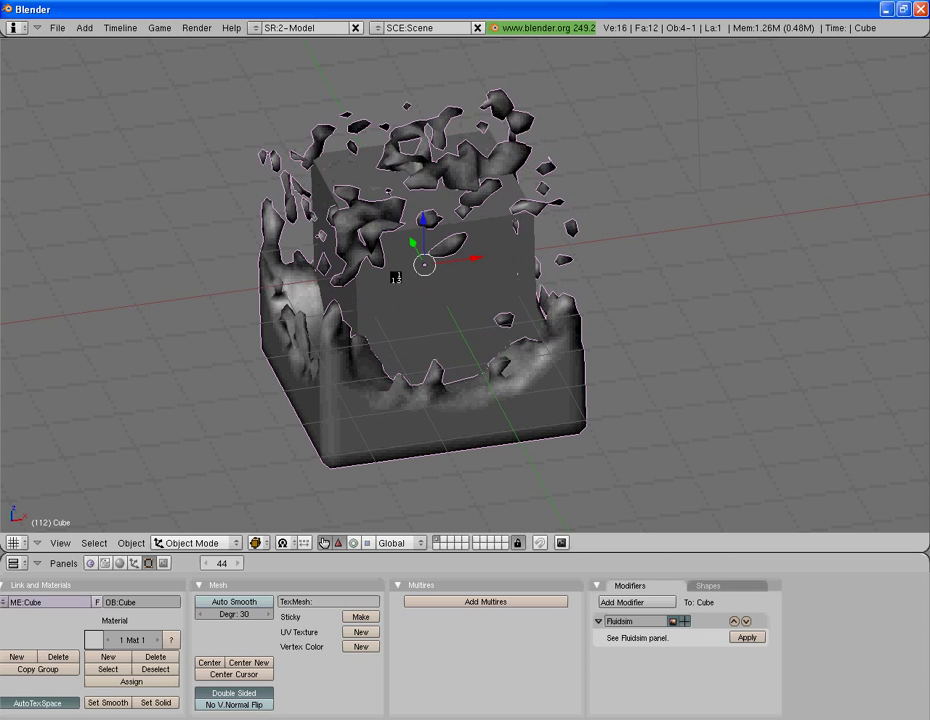
{"action": "key", "text": "Escape"}
Set the material's Col and Spe colours to light blue.
{"action": "left_click", "coordinate": [228, 505]}
{"action": "left_click", "coordinate": [119, 563]}
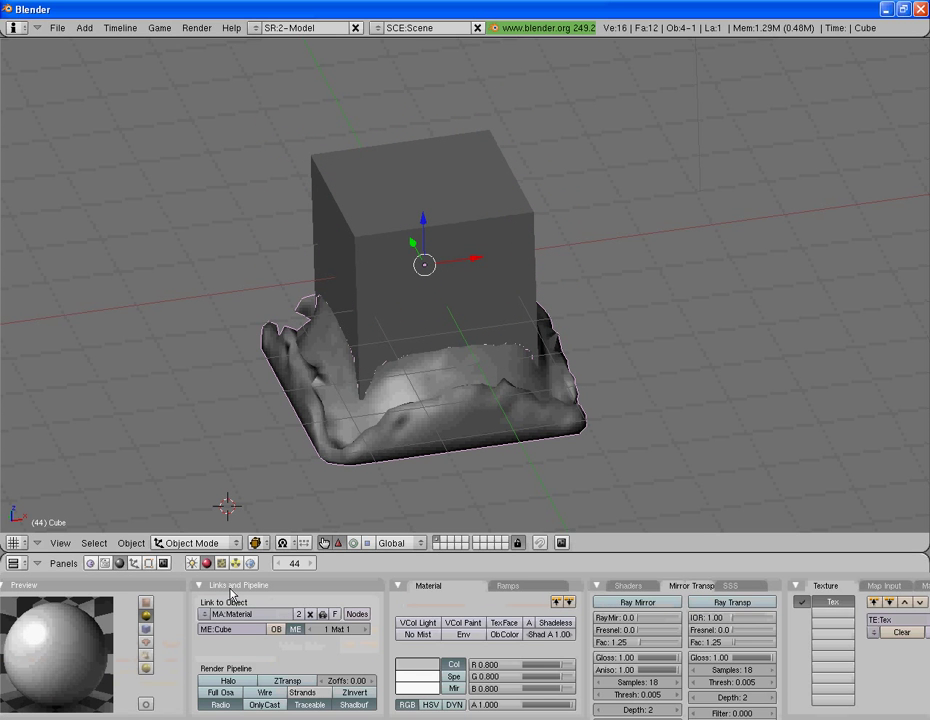
{"action": "left_click", "coordinate": [418, 668]}
{"action": "left_click", "coordinate": [467, 651]}
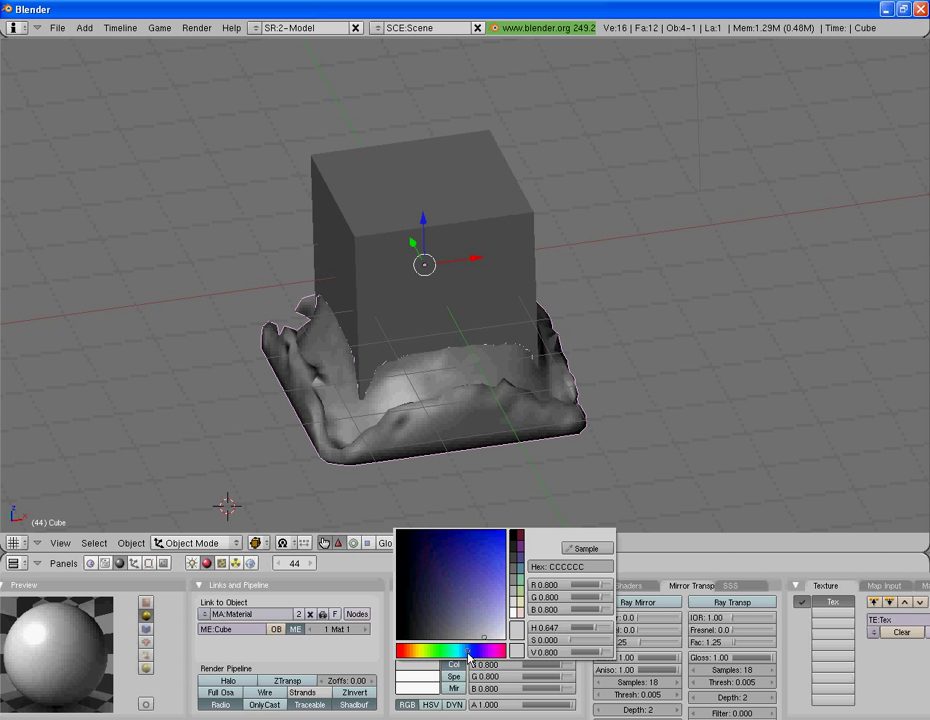
{"action": "left_click", "coordinate": [468, 533]}
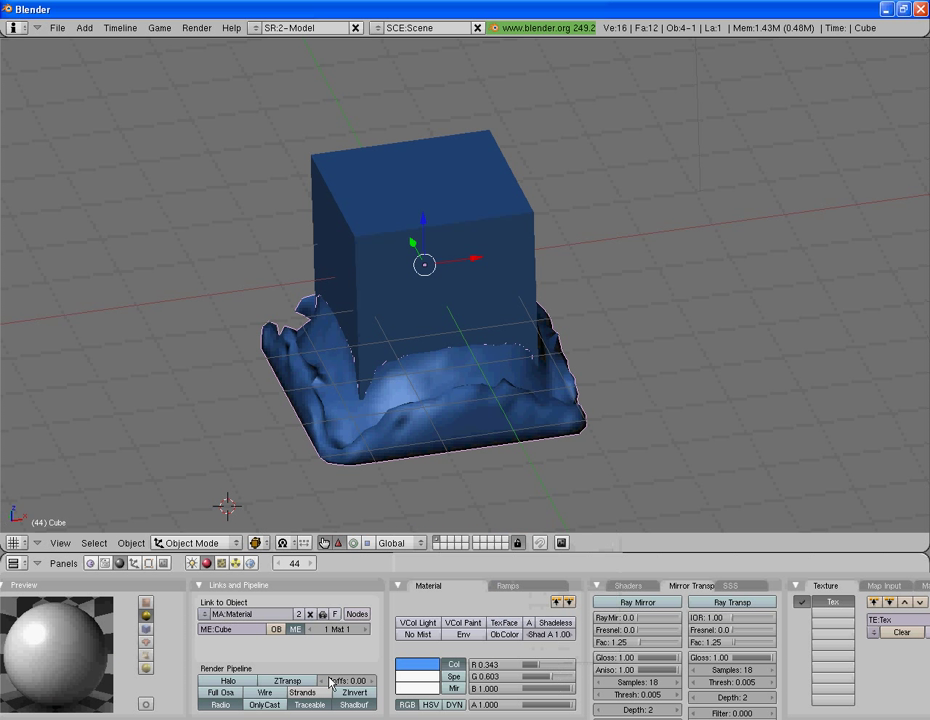
{"action": "left_click", "coordinate": [418, 676]}
{"action": "left_click", "coordinate": [470, 663]}
{"action": "left_click", "coordinate": [465, 548]}
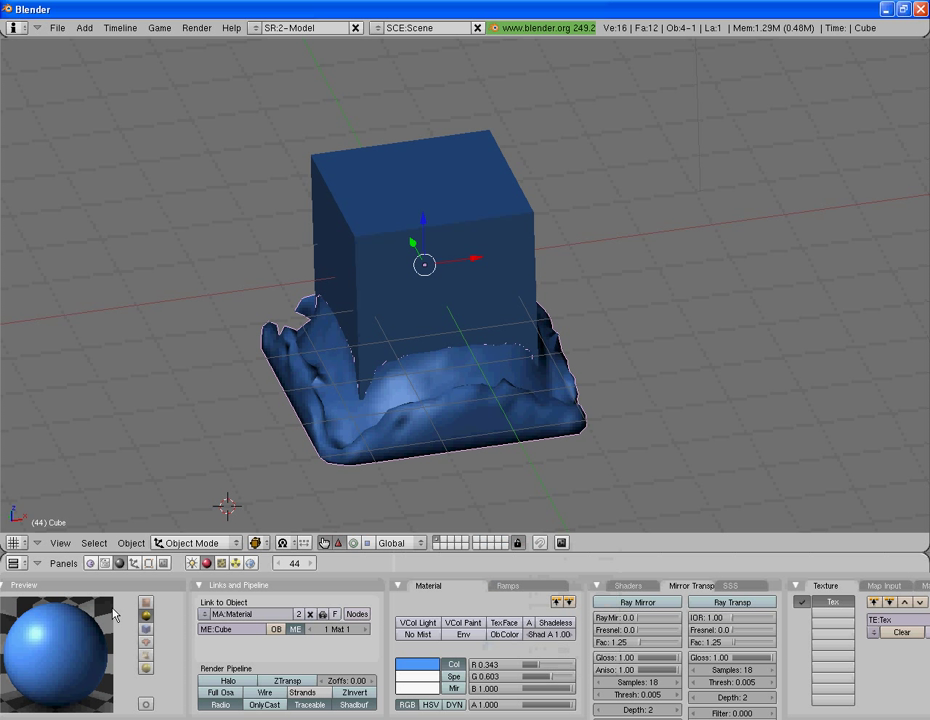
Set the material's Mir colour to a saturated blue.
{"action": "left_click", "coordinate": [418, 688]}
{"action": "left_click", "coordinate": [472, 680]}
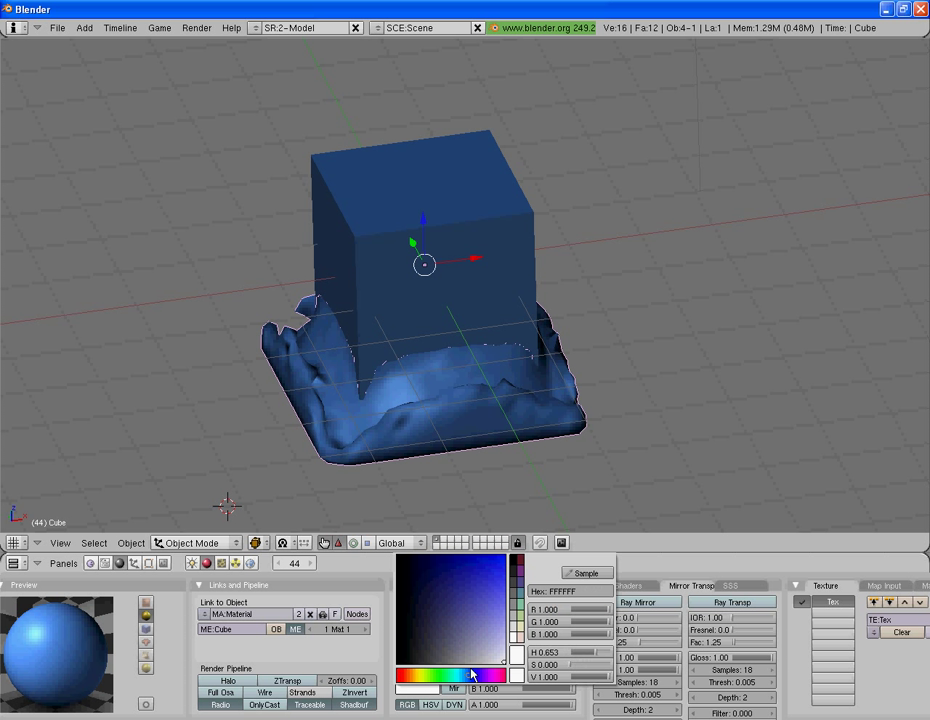
{"action": "left_click", "coordinate": [502, 572]}
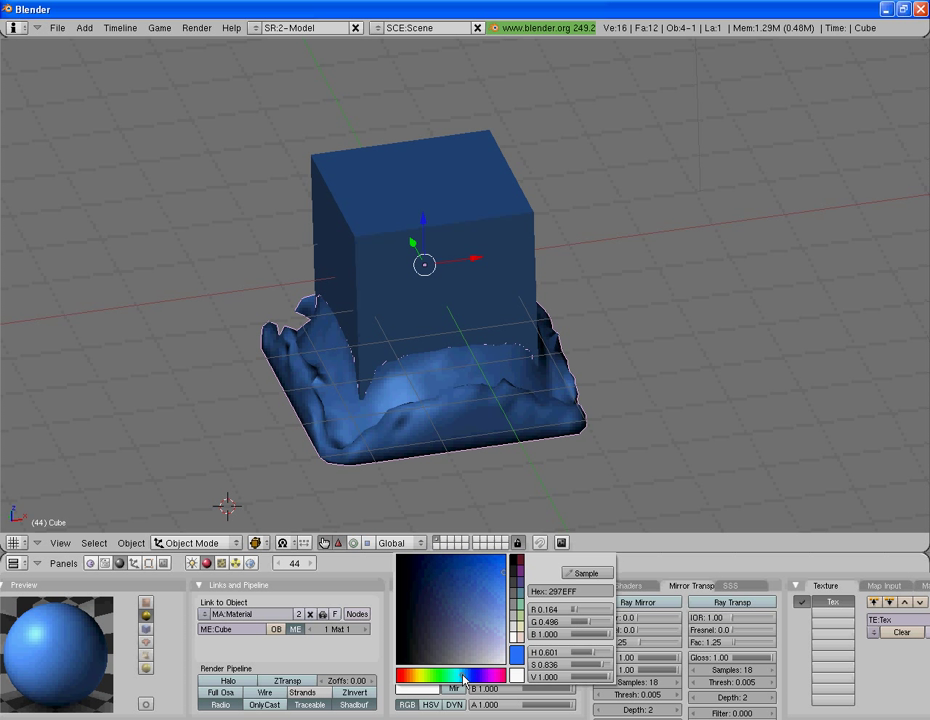
Enable Ray Transp with IOR 1.30 and transparency Fresnel 2.9.
{"action": "left_click", "coordinate": [732, 602]}
{"action": "left_click", "coordinate": [731, 619]}
{"action": "type", "text": "1.4"}
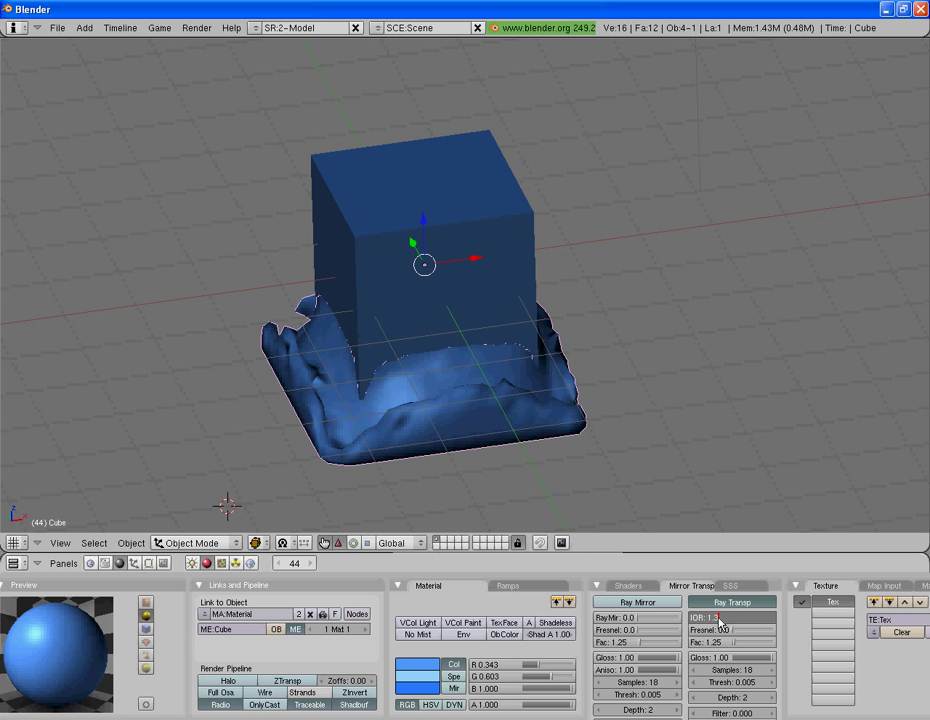
{"action": "key", "text": "Return"}
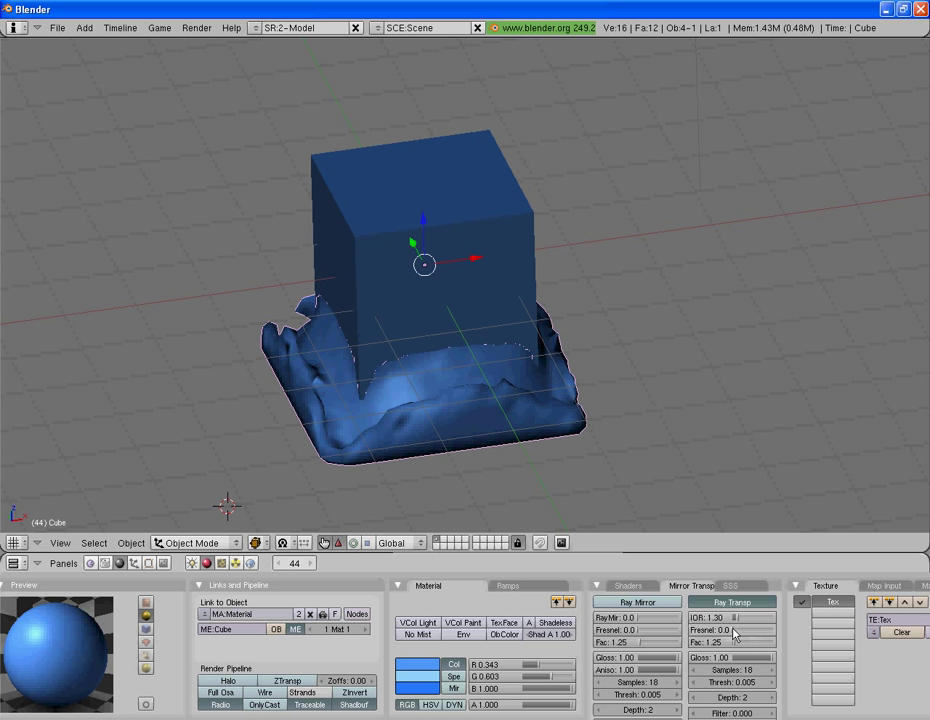
{"action": "left_click_drag", "start_coordinate": [735, 631], "coordinate": [759, 634]}
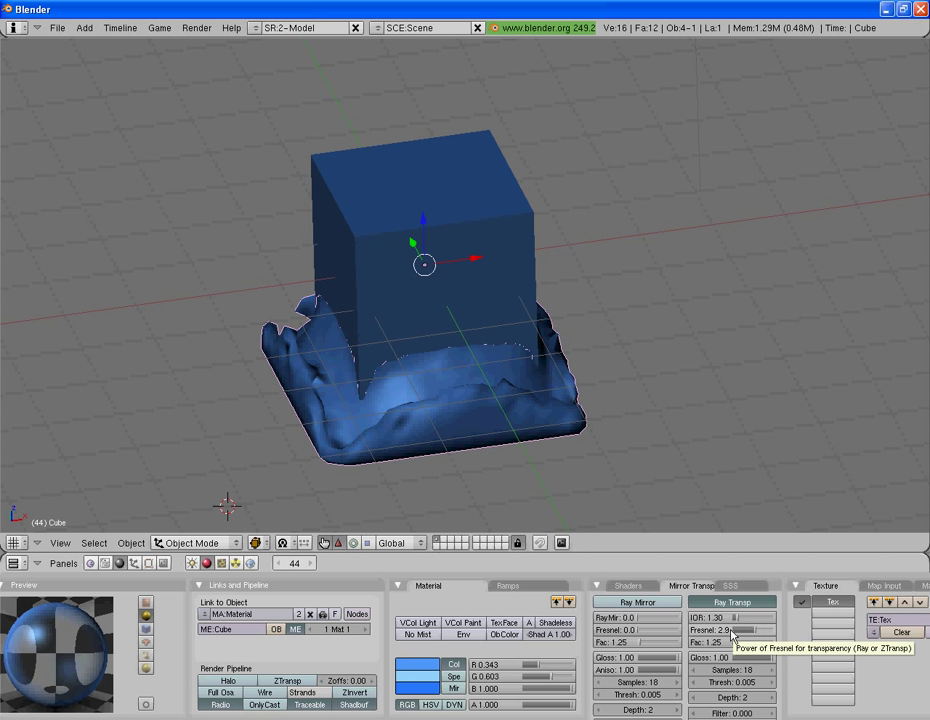
From the top view, move the lamp down beside the camera.
{"action": "key", "text": "KP_0"}
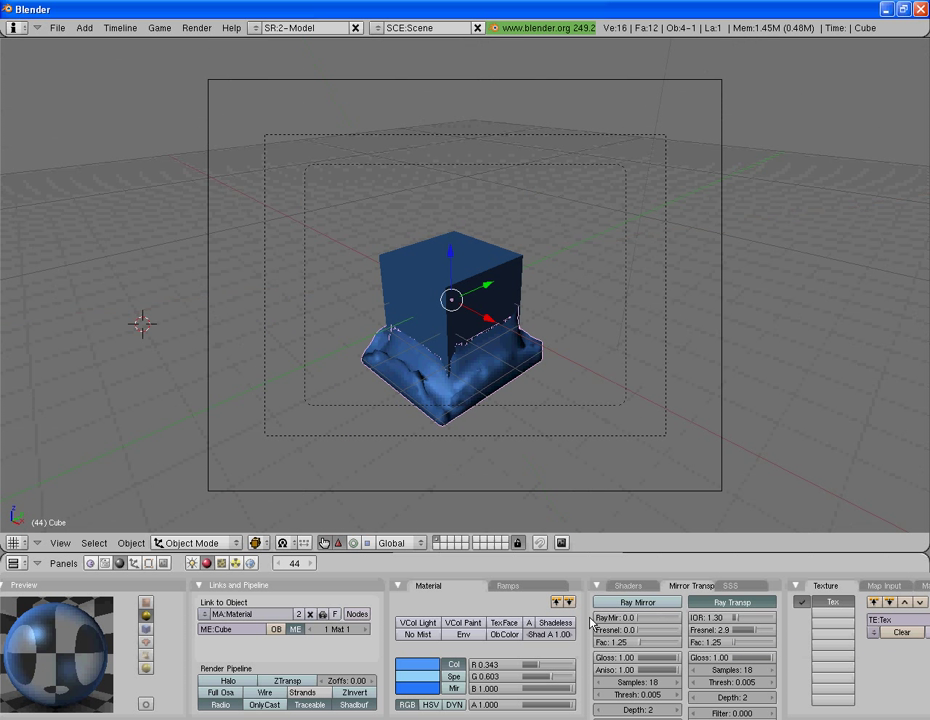
{"action": "key", "text": "KP_7"}
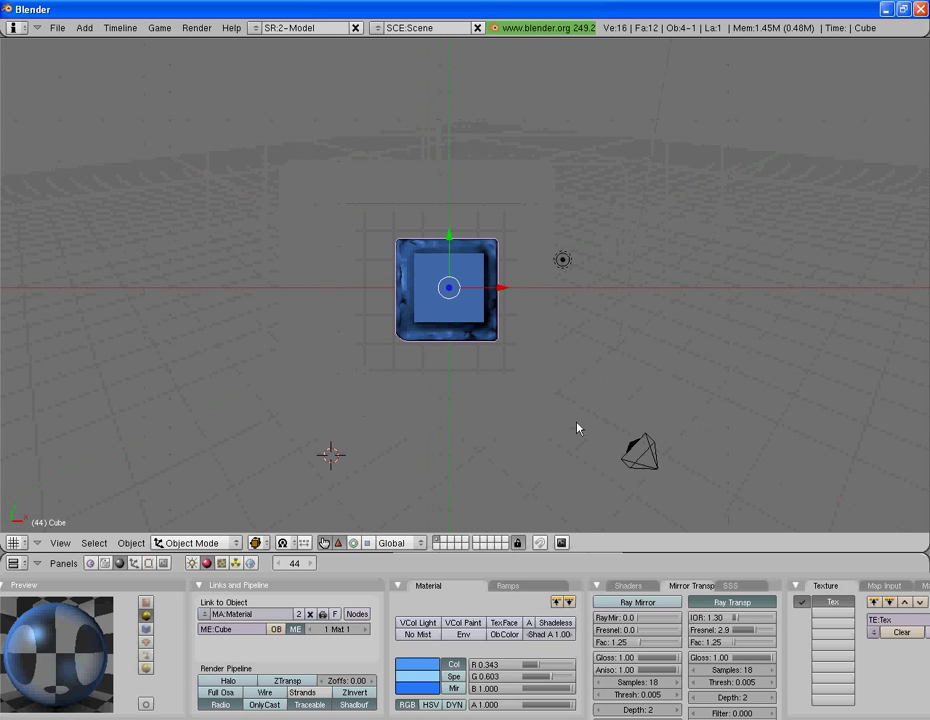
{"action": "right_click", "coordinate": [558, 264]}
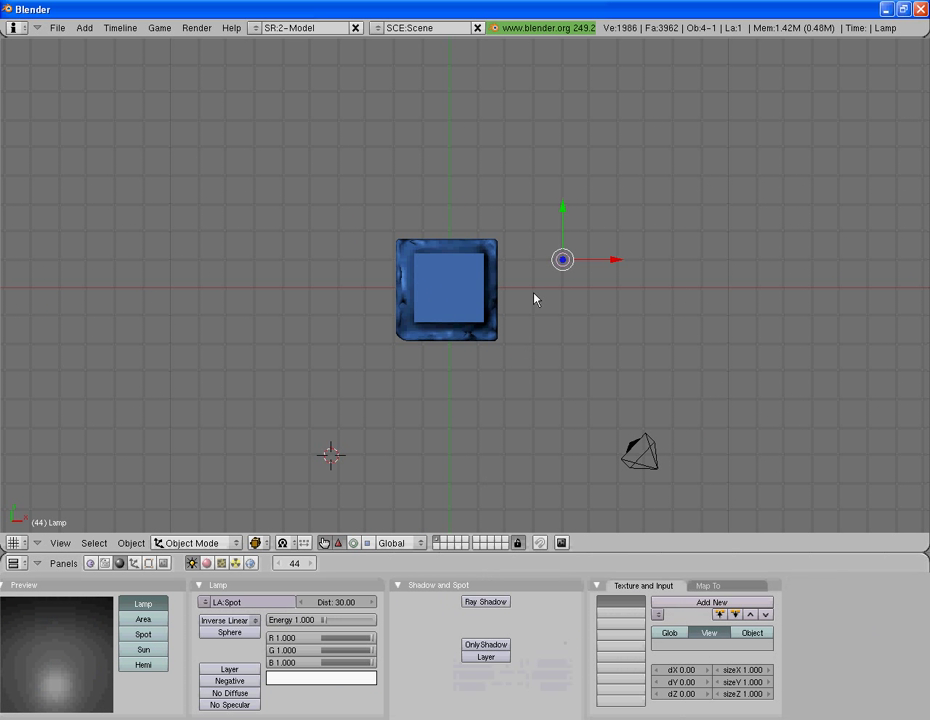
{"action": "key", "text": "g"}
{"action": "left_click", "coordinate": [621, 464]}
Render a test frame of the blue fluid, then bring up the world horizon colour.
{"action": "key", "text": "F12"}
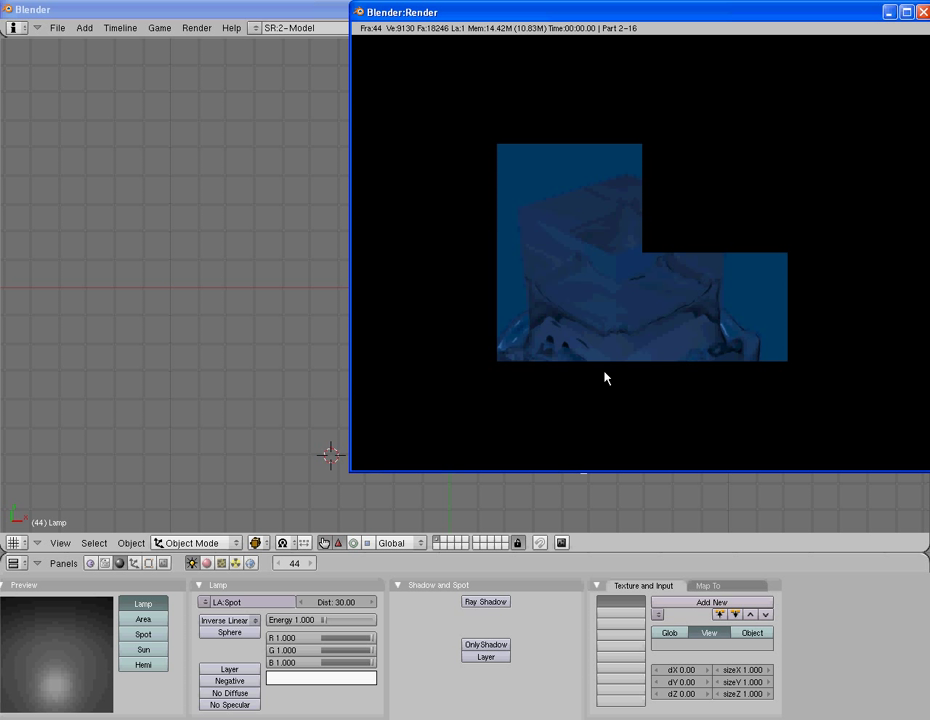
{"action": "key", "text": "Escape"}
{"action": "left_click", "coordinate": [250, 564]}
{"action": "left_click", "coordinate": [235, 619]}
Set the world horizon colour to white and frame the fluid in a low front view.
{"action": "left_click_drag", "start_coordinate": [272, 569], "coordinate": [196, 484]}
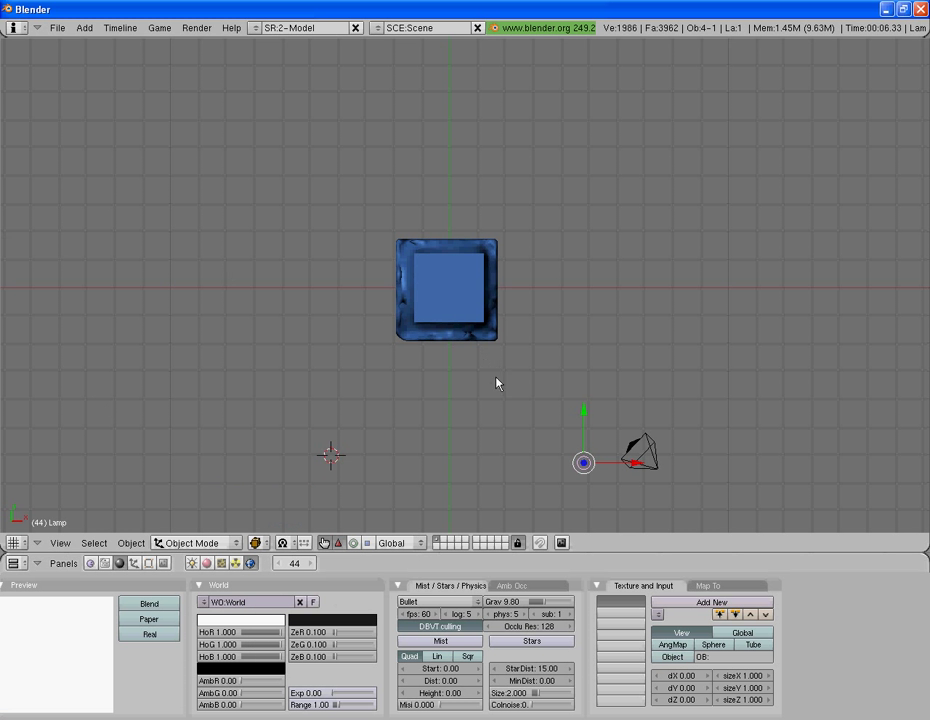
{"action": "middle_click_drag", "start_coordinate": [497, 337], "coordinate": [498, 297]}
{"action": "scroll", "coordinate": [502, 302], "scroll_direction": "up", "scroll_amount": 5}
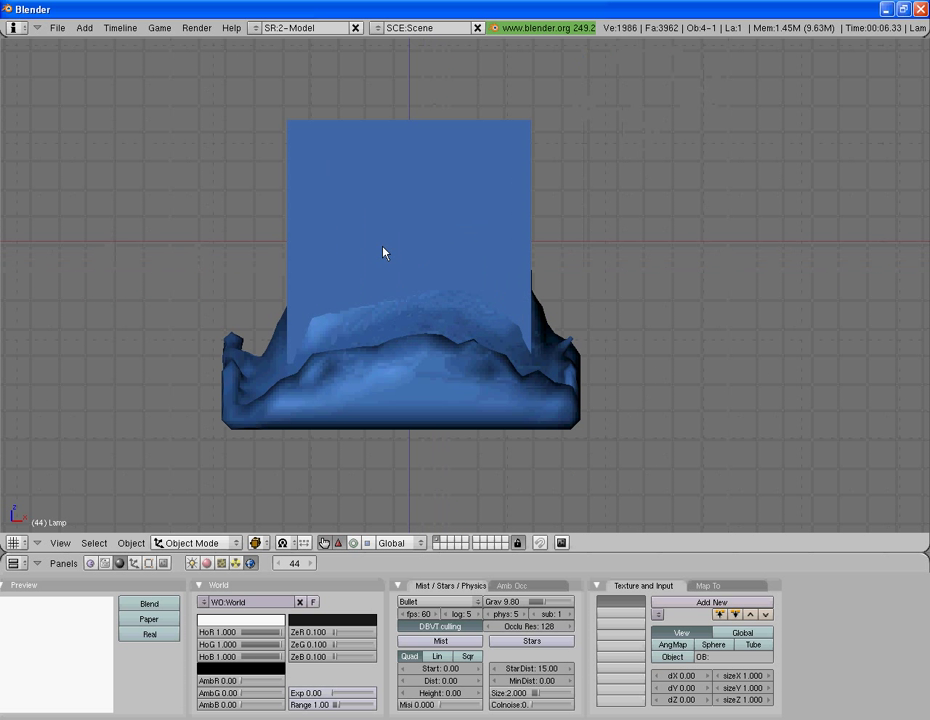
{"action": "middle_click_drag", "start_coordinate": [383, 253], "coordinate": [434, 327], "text": "shift"}
Move Cube.001 out to the right of the domain and render frame 39 from the front.
{"action": "right_click", "coordinate": [379, 209]}
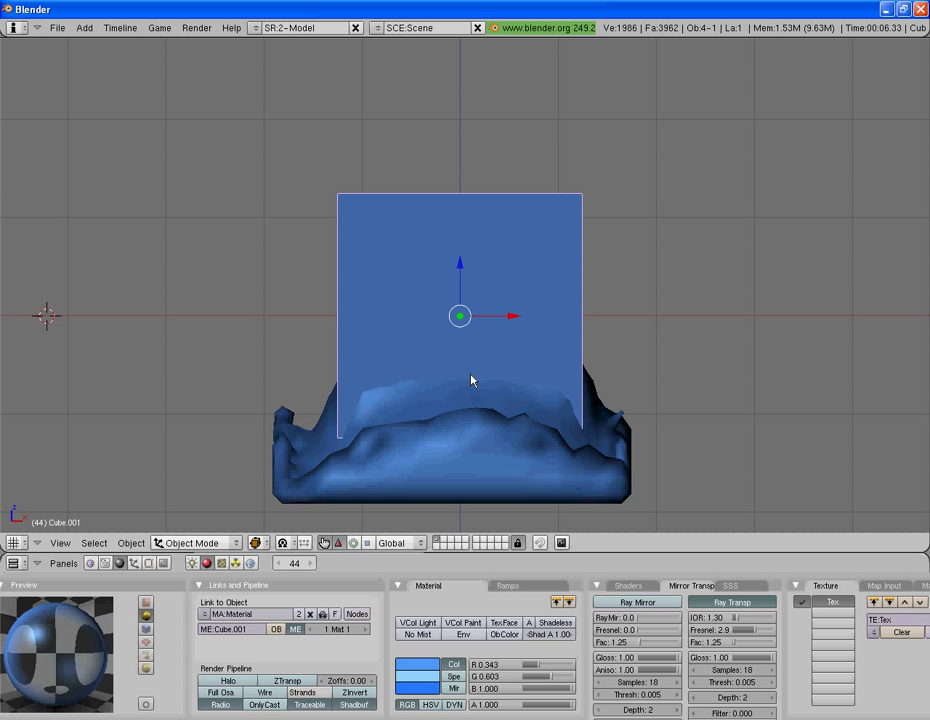
{"action": "scroll", "coordinate": [470, 380], "scroll_direction": "down", "scroll_amount": 2}
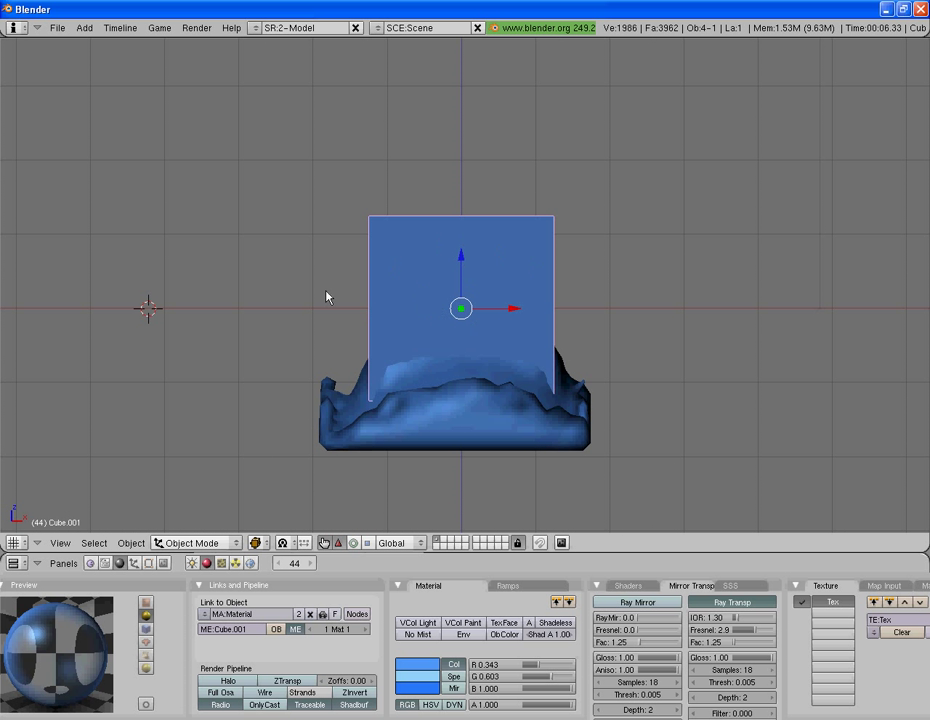
{"action": "middle_click_drag", "start_coordinate": [325, 297], "coordinate": [500, 284]}
{"action": "key", "text": "KP_1"}
{"action": "scroll", "coordinate": [478, 266], "scroll_direction": "down", "scroll_amount": 5}
{"action": "key", "text": "KP_7"}
{"action": "left_click_drag", "start_coordinate": [459, 239], "coordinate": [665, 435]}
{"action": "scroll", "coordinate": [488, 446], "scroll_direction": "down", "scroll_amount": 3}
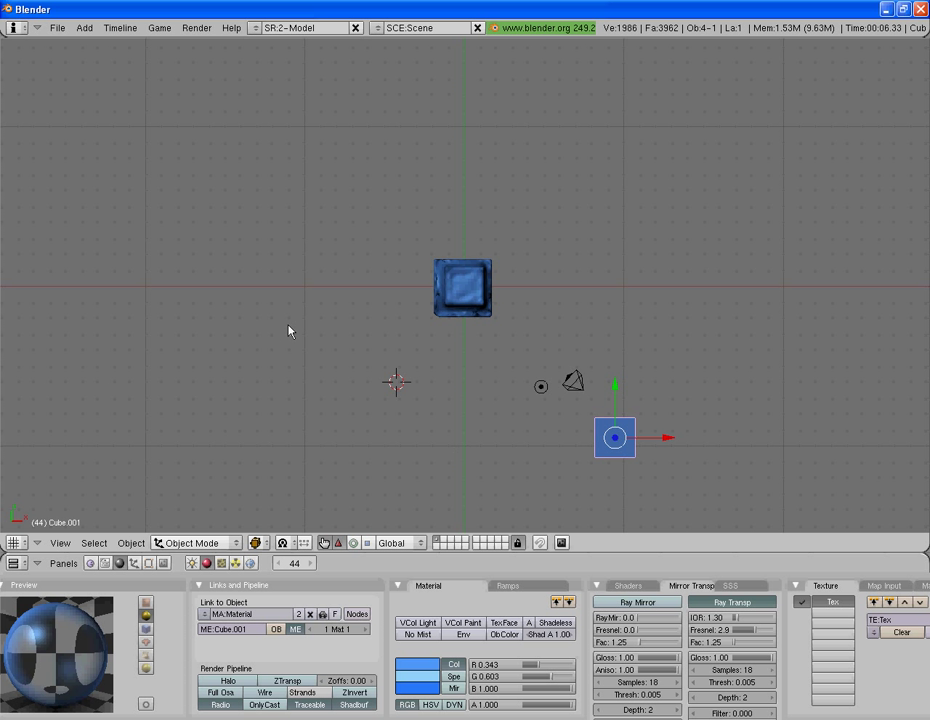
{"action": "key", "text": "KP_1"}
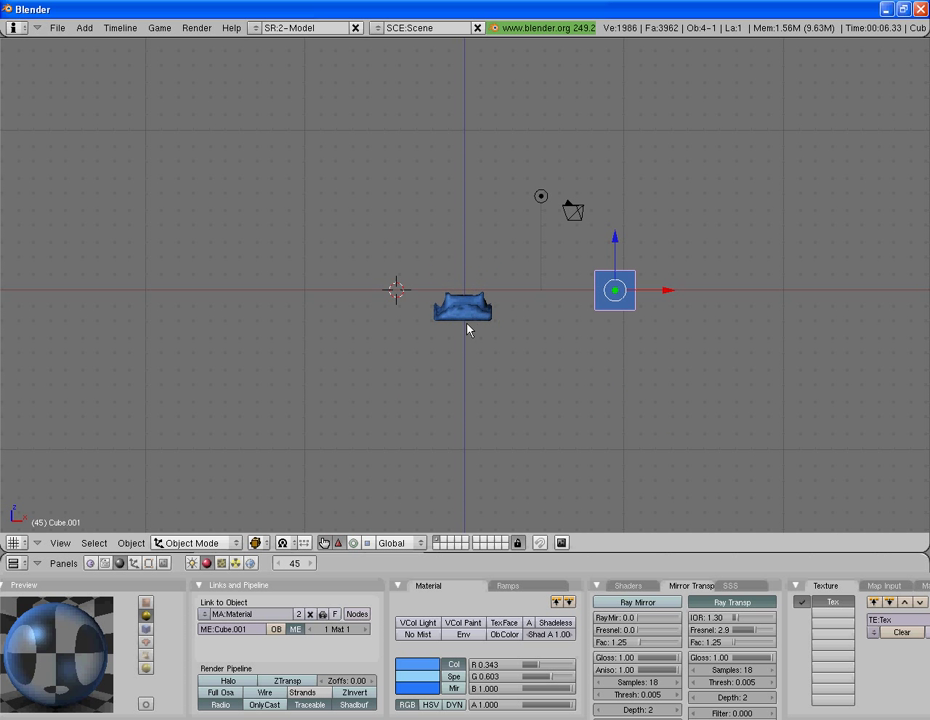
{"action": "key", "text": "F12"}
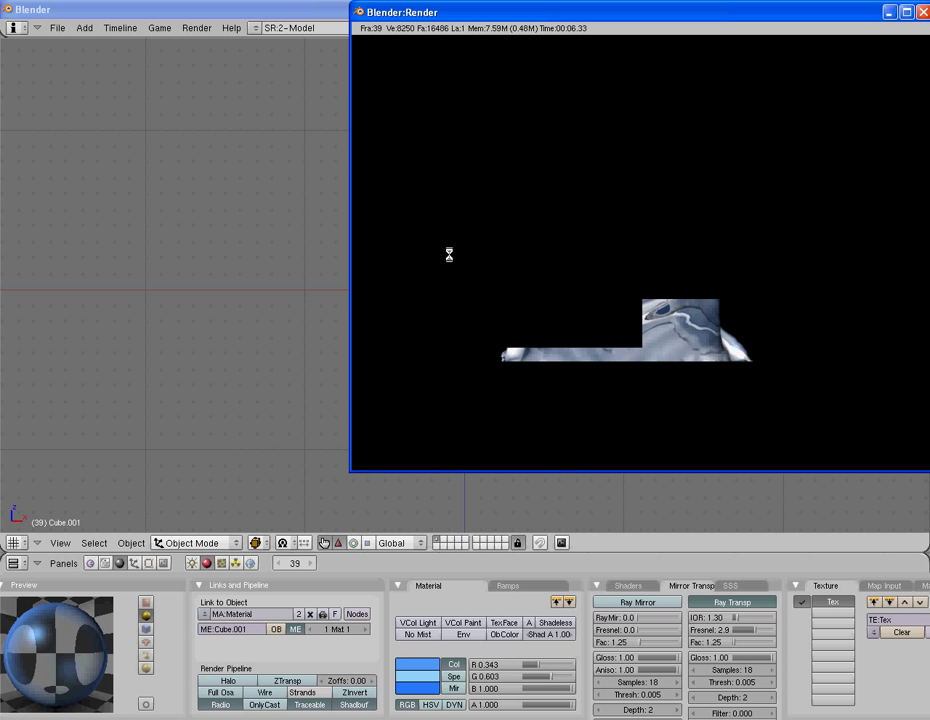